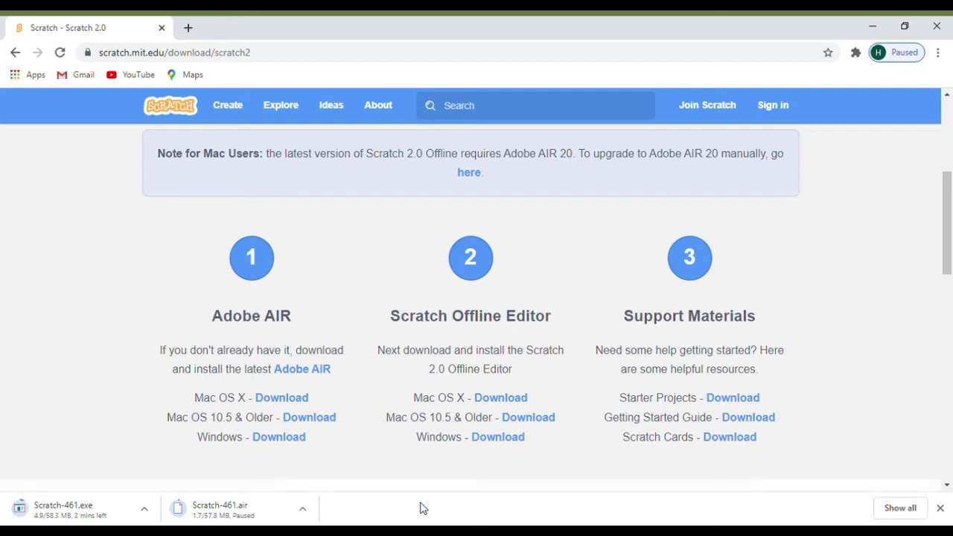
# Download the Windows version of Adobe AIR from the Scratch 2.0 Offline Editor page
pyautogui.scroll(4, 238, 175)
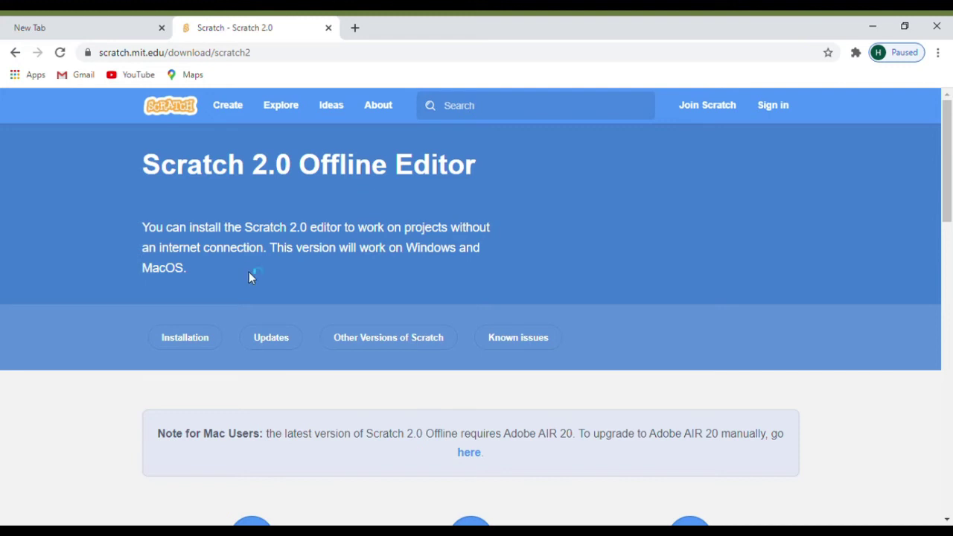
pyautogui.scroll(-5, 250, 276)
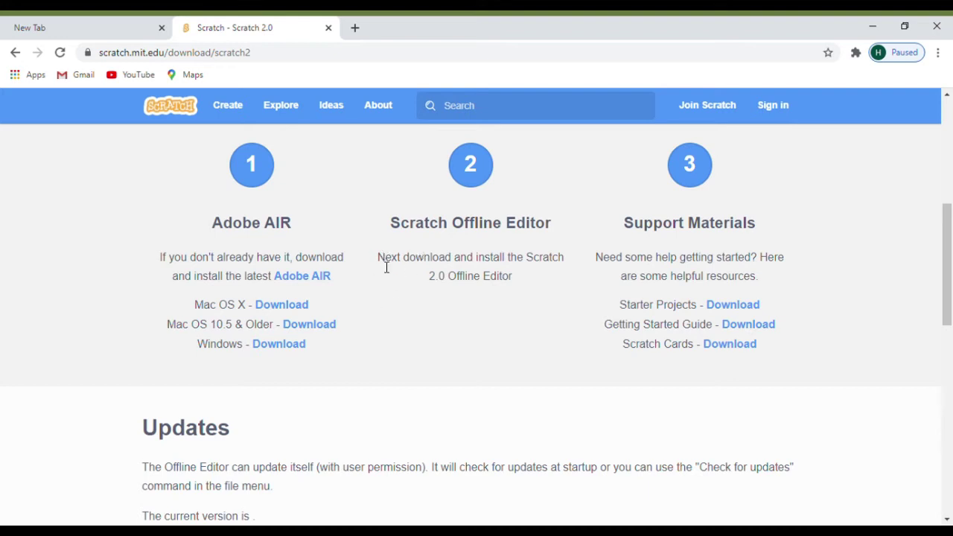
pyautogui.moveTo(375, 257); pyautogui.dragTo(517, 283)
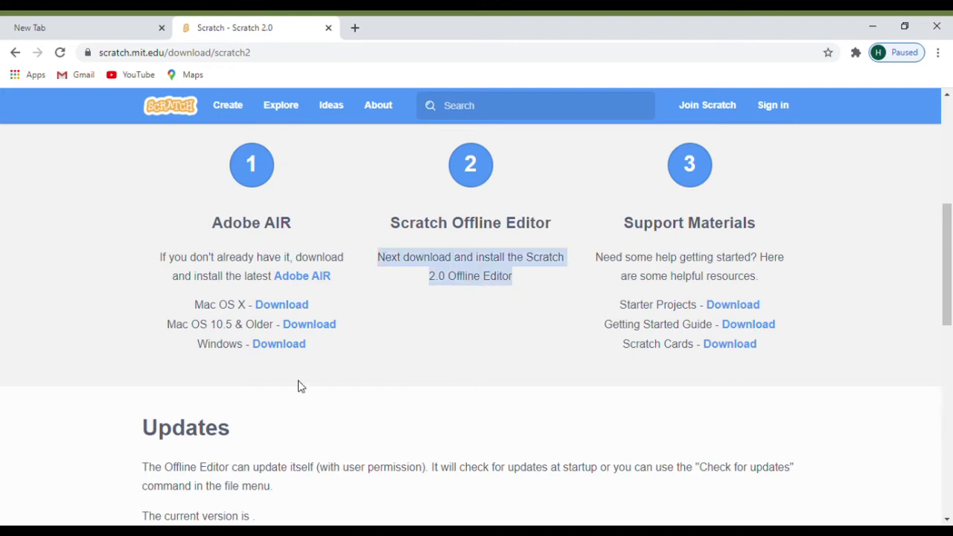
pyautogui.moveTo(198, 223); pyautogui.dragTo(333, 221)
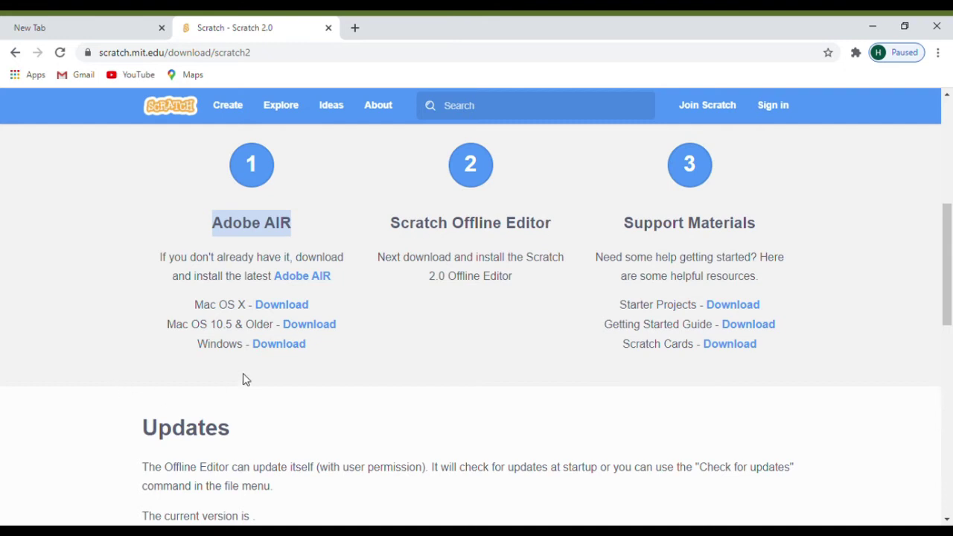
pyautogui.click(289, 355)
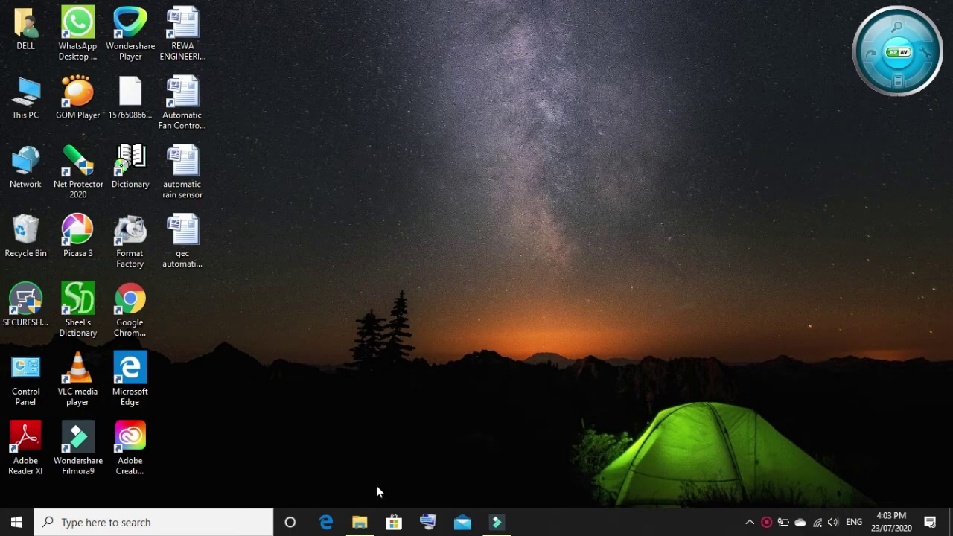
# Open the Downloads folder, run AdobeAIRInstaller and bring its setup window to the front
pyautogui.click(361, 522)
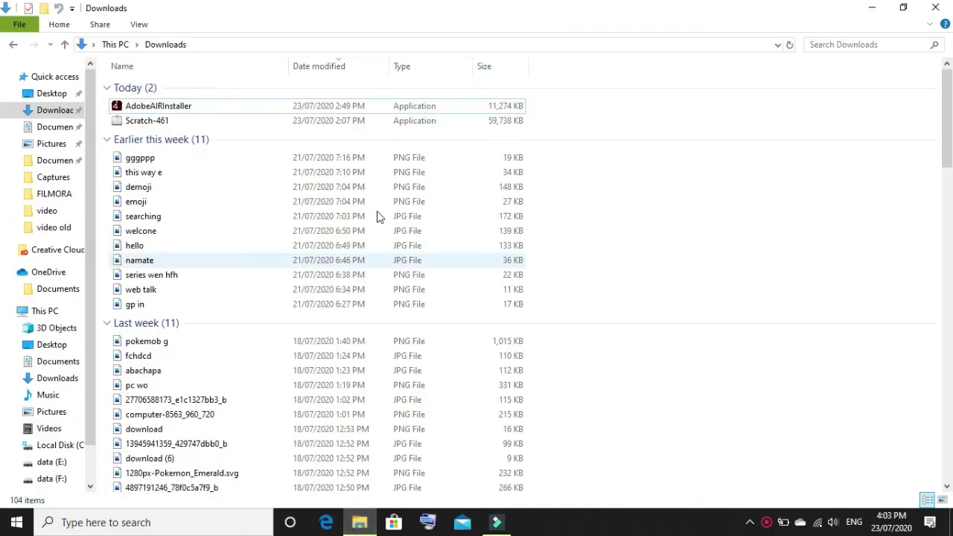
pyautogui.moveTo(571, 104); pyautogui.dragTo(165, 133)
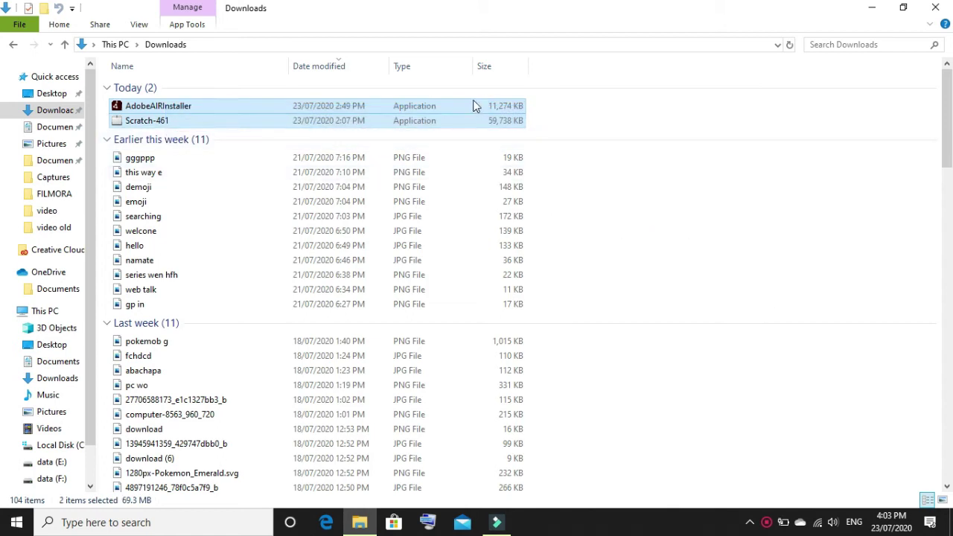
pyautogui.click(900, 198)
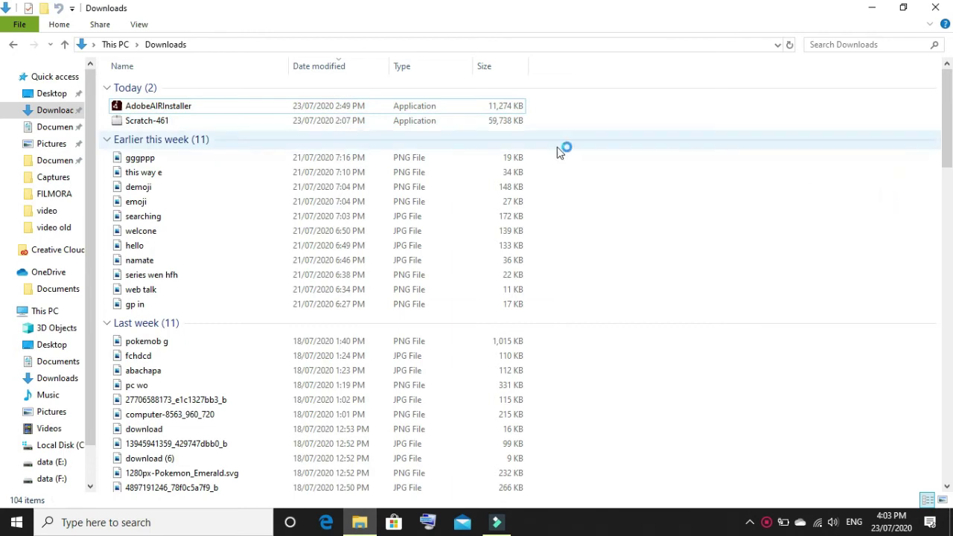
pyautogui.rightClick(502, 111)
pyautogui.click(571, 132)
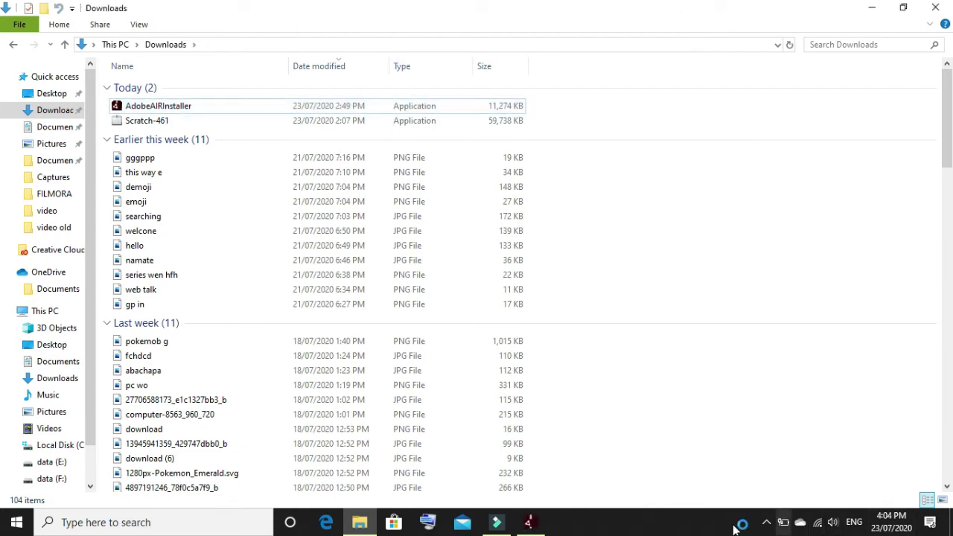
pyautogui.moveTo(531, 526)
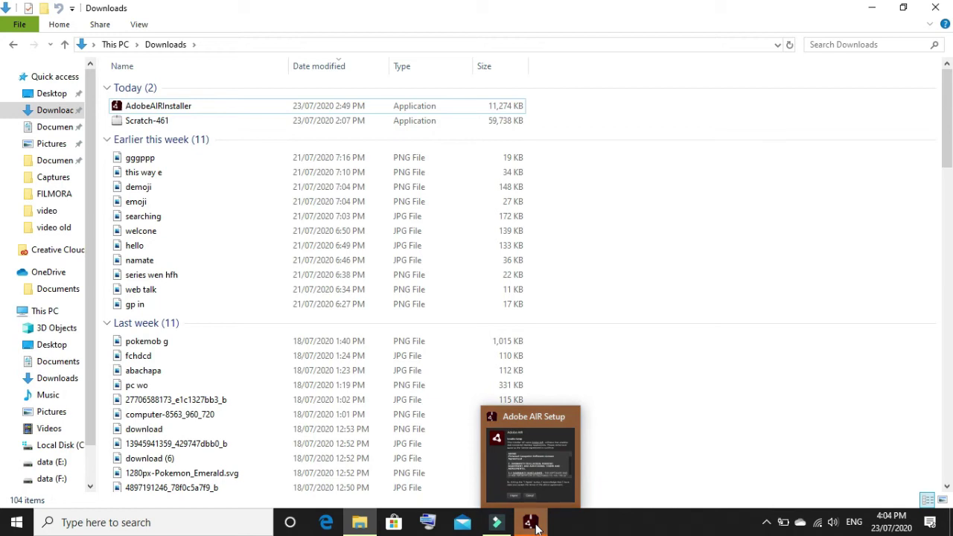
pyautogui.click(527, 486)
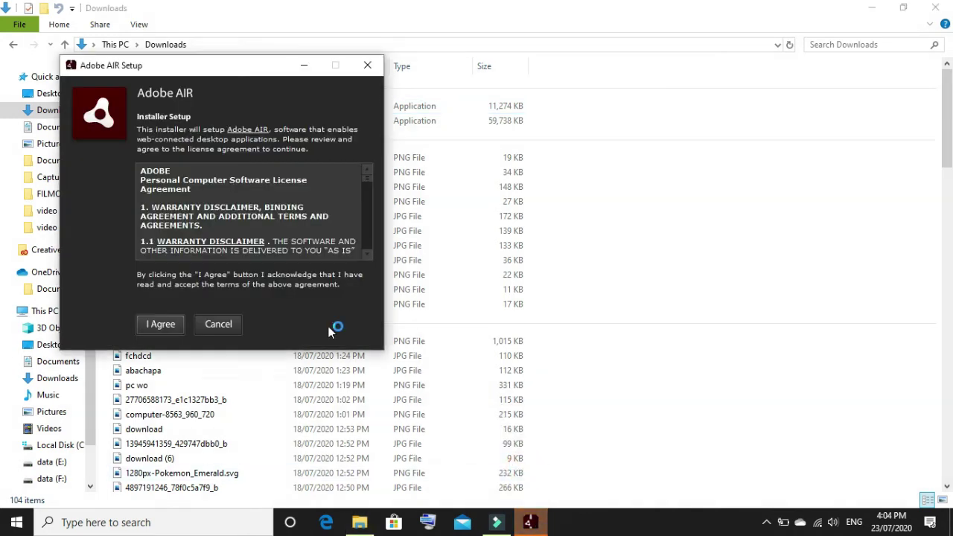
# Accept the Adobe AIR license agreement and complete the installation
pyautogui.click(160, 324)
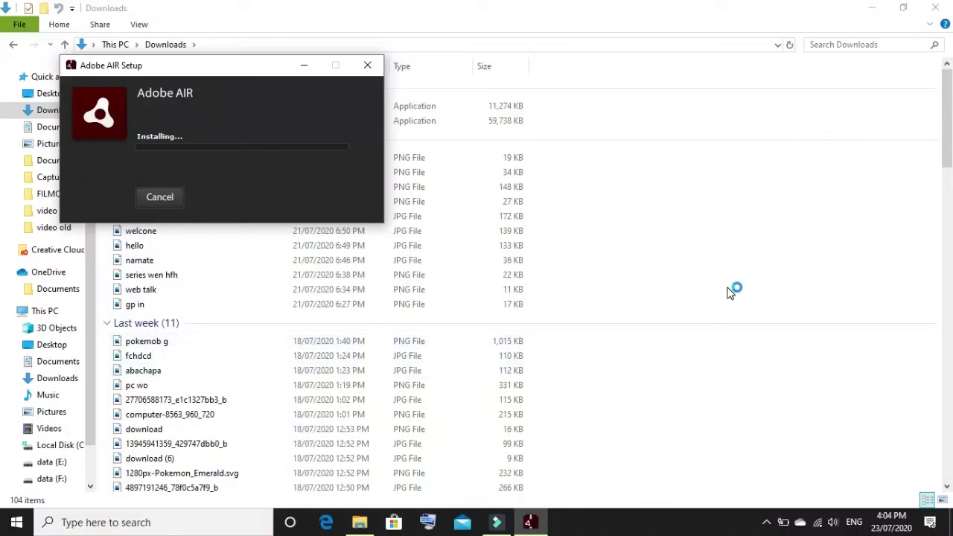
pyautogui.click(731, 289)
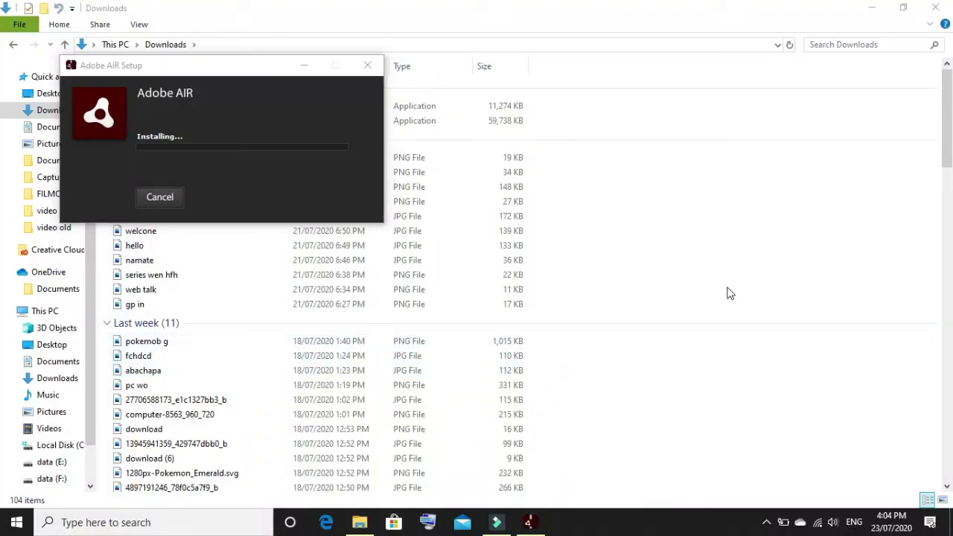
pyautogui.moveTo(236, 72); pyautogui.dragTo(671, 78)
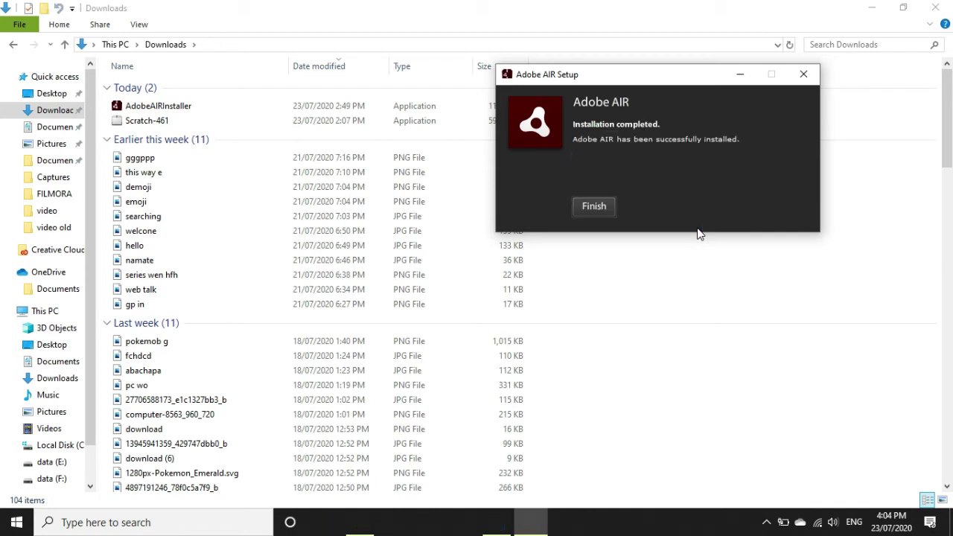
pyautogui.click(592, 207)
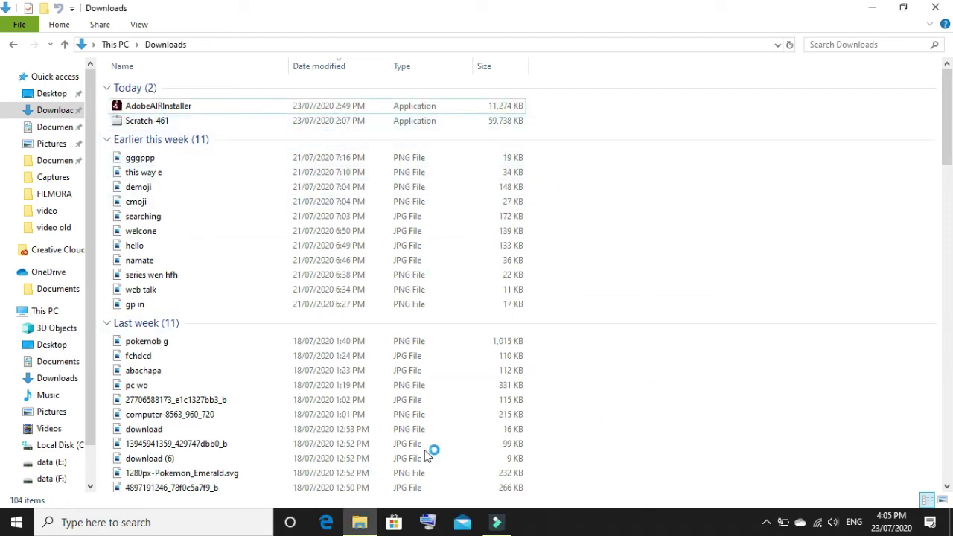
pyautogui.click(873, 7)
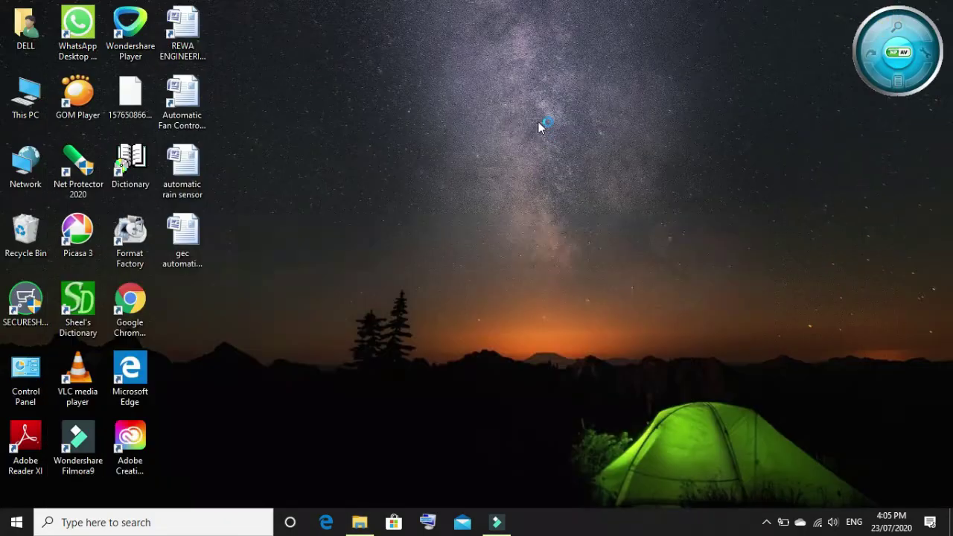
pyautogui.rightClick(501, 134)
pyautogui.click(515, 176)
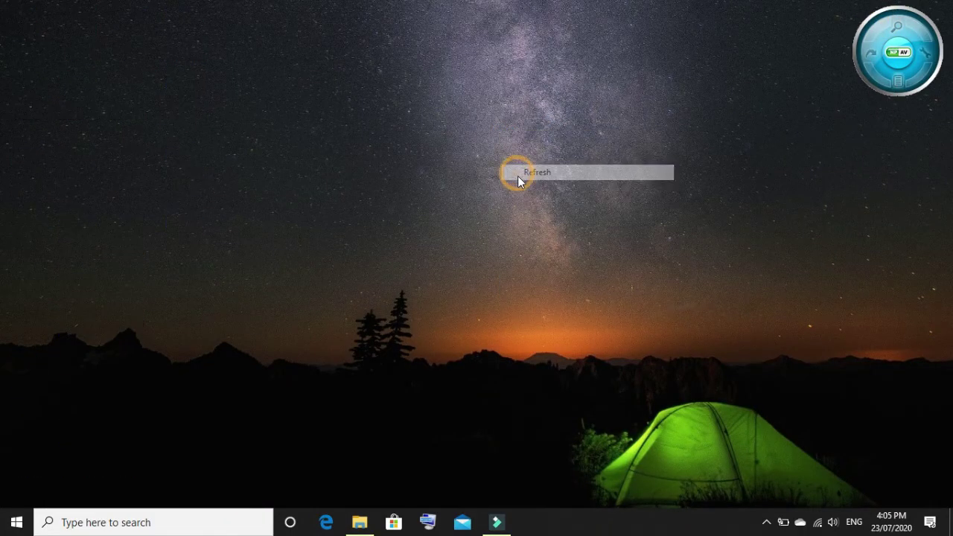
# Run the Scratch-461 installer from the Downloads folder
pyautogui.click(360, 522)
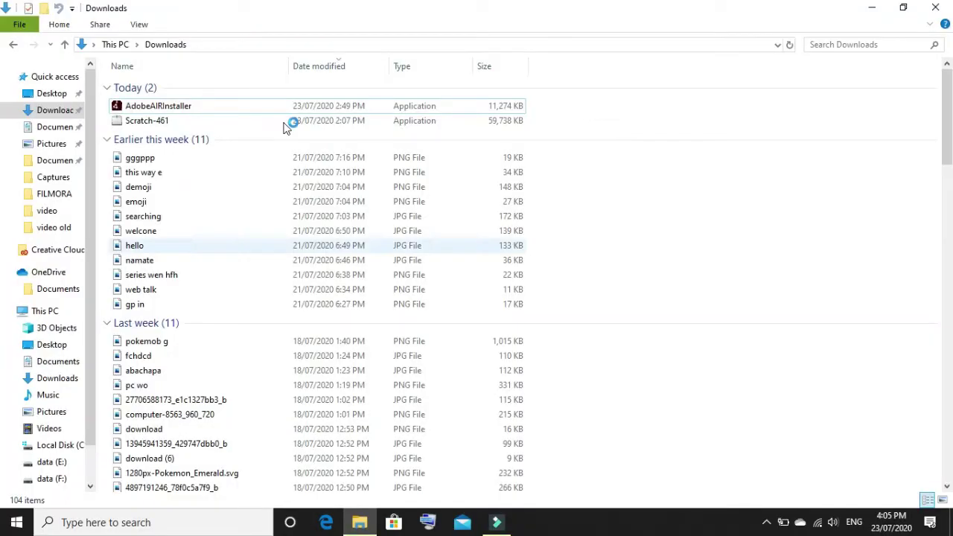
pyautogui.rightClick(283, 118)
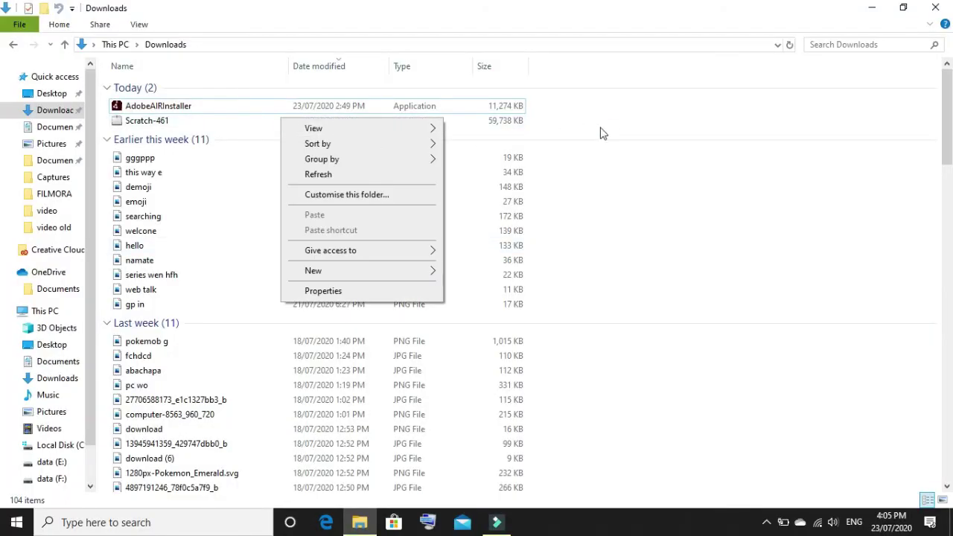
pyautogui.click(705, 188)
pyautogui.click(499, 126)
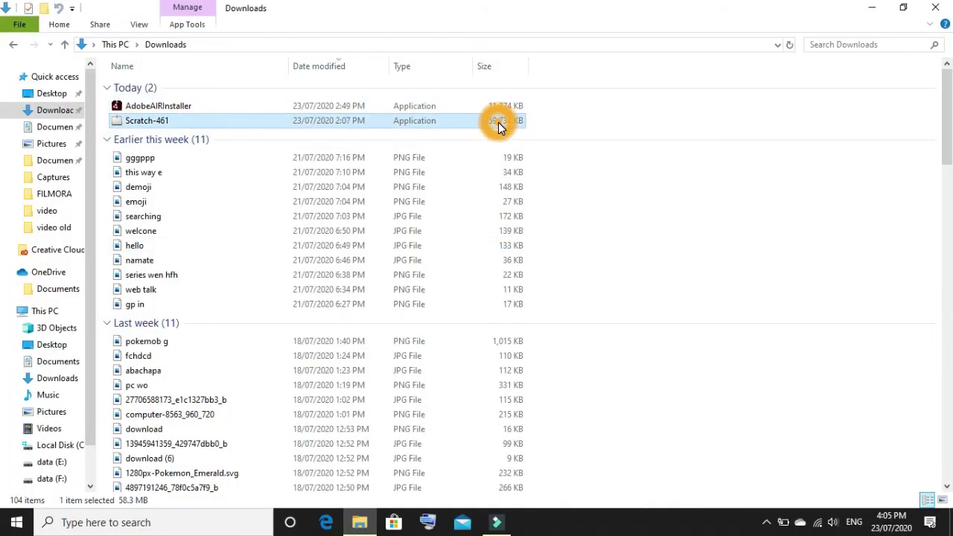
pyautogui.rightClick(497, 122)
pyautogui.click(517, 132)
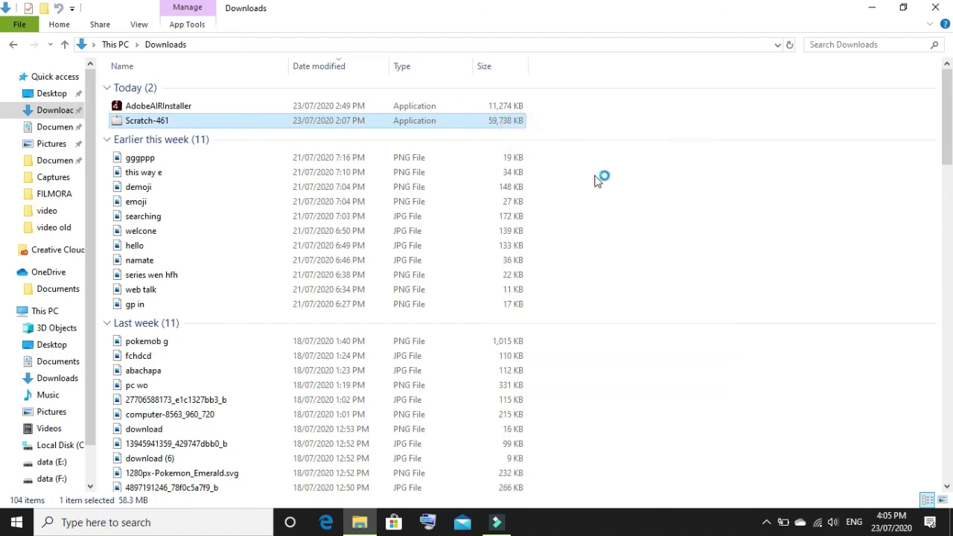
pyautogui.press('super+d')
pyautogui.click(118, 291)
pyautogui.rightClick(119, 292)
pyautogui.click(404, 310)
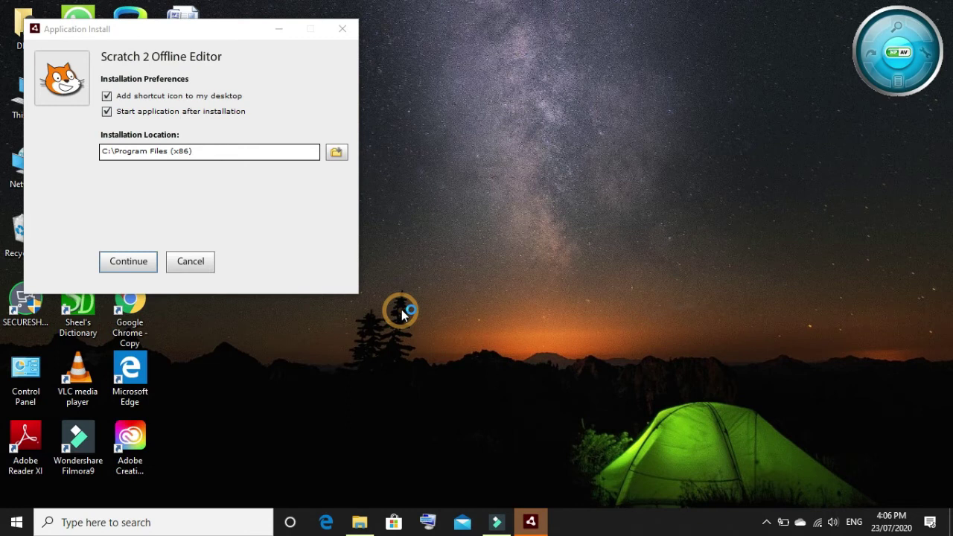
# Install Scratch 2 Offline Editor to C:\Program Files (x86) with the default preferences, and close the two duplicate installer windows
pyautogui.moveTo(231, 30); pyautogui.dragTo(509, 24)
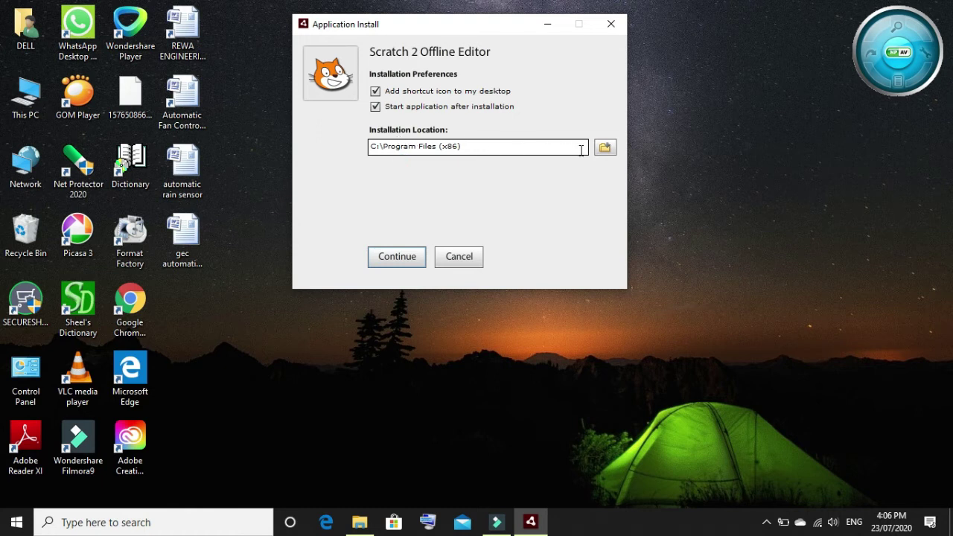
pyautogui.click(393, 262)
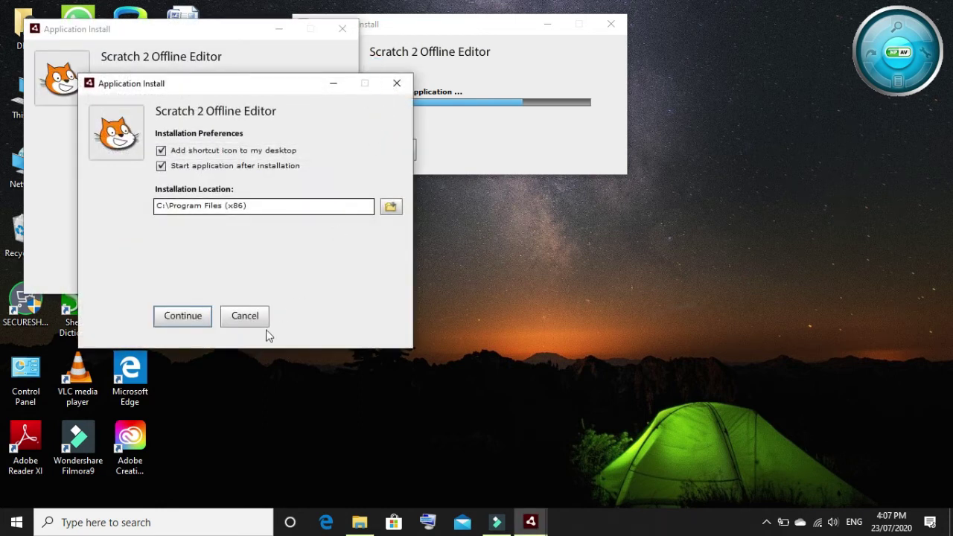
pyautogui.click(397, 83)
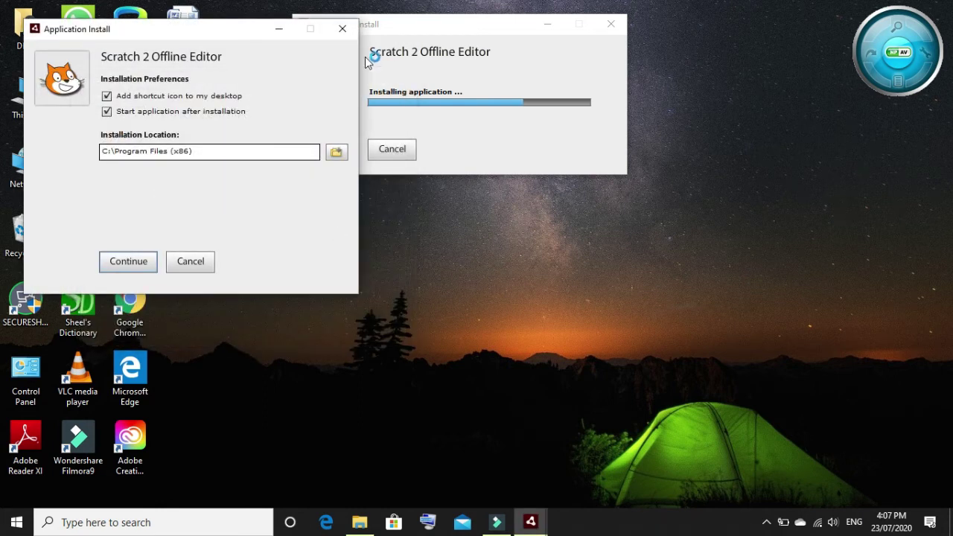
pyautogui.click(343, 28)
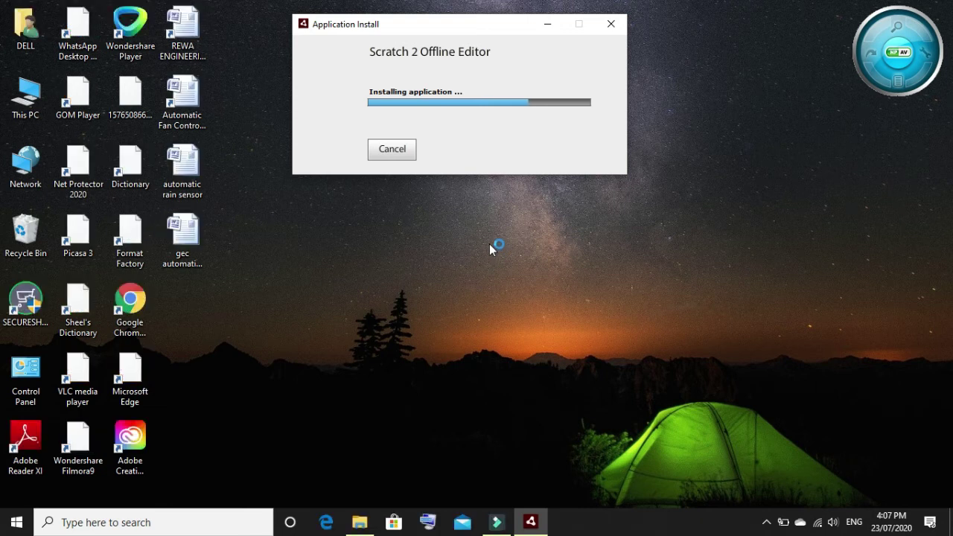
pyautogui.rightClick(492, 249)
pyautogui.click(504, 289)
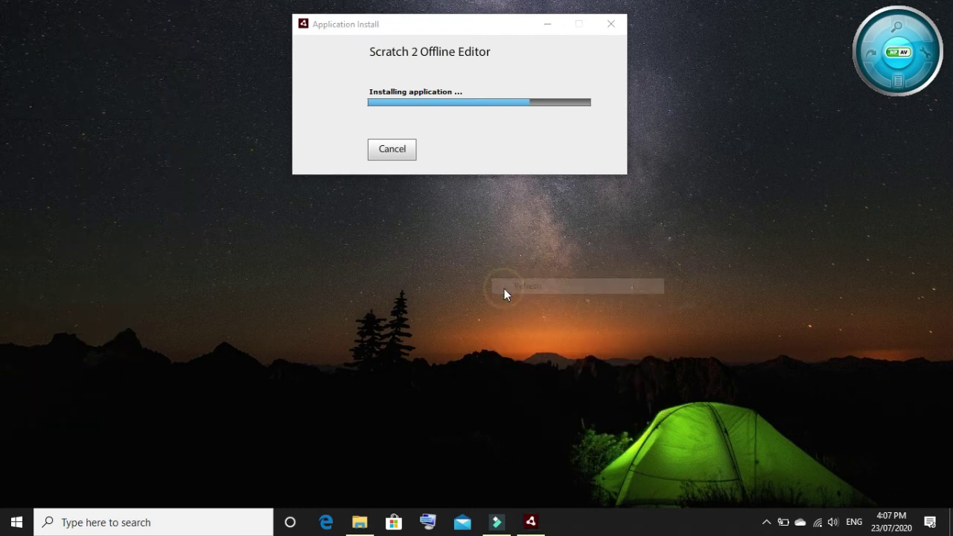
pyautogui.rightClick(504, 290)
pyautogui.click(523, 329)
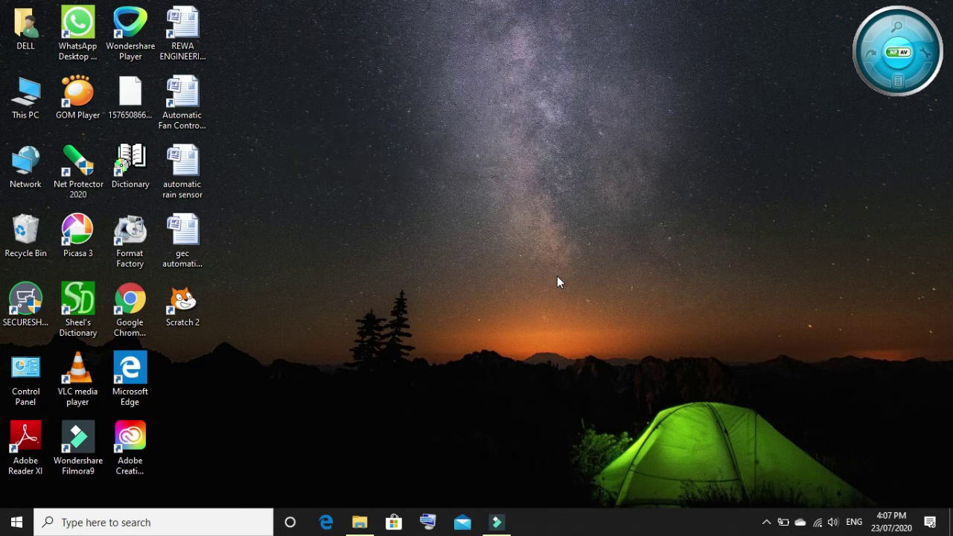
pyautogui.rightClick(516, 170)
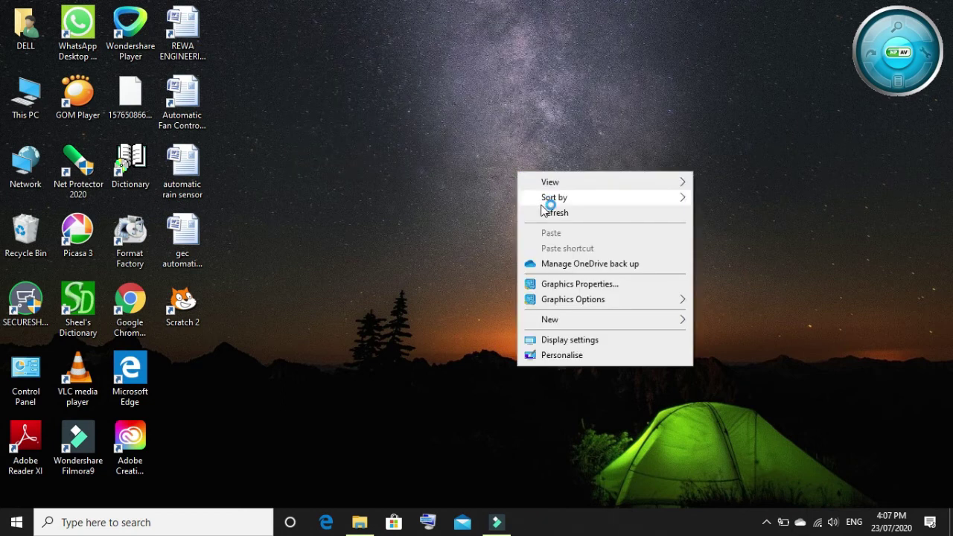
pyautogui.click(555, 212)
# Launch Scratch 2 from the desktop and agree to send usage information to help improve Scratch
pyautogui.doubleClick(180, 302)
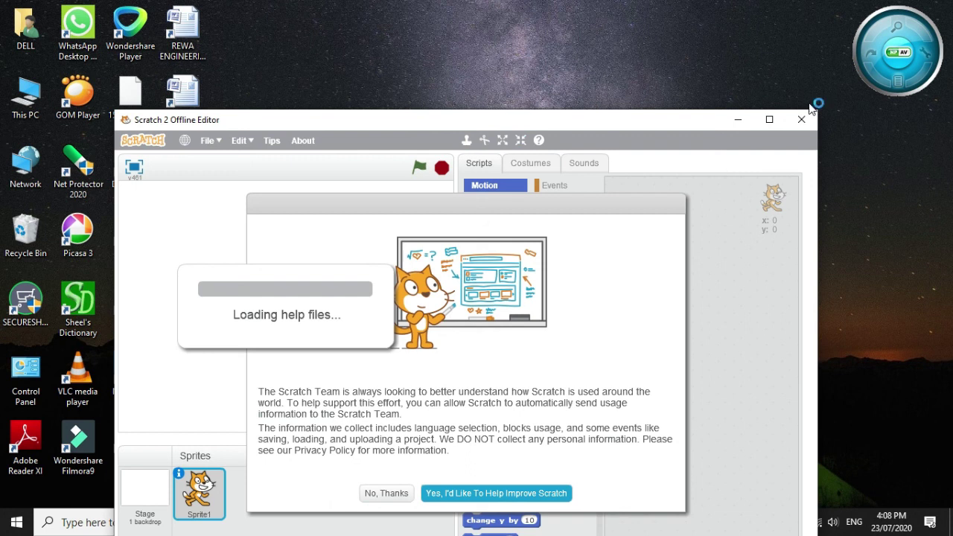
pyautogui.rightClick(842, 176)
pyautogui.click(871, 216)
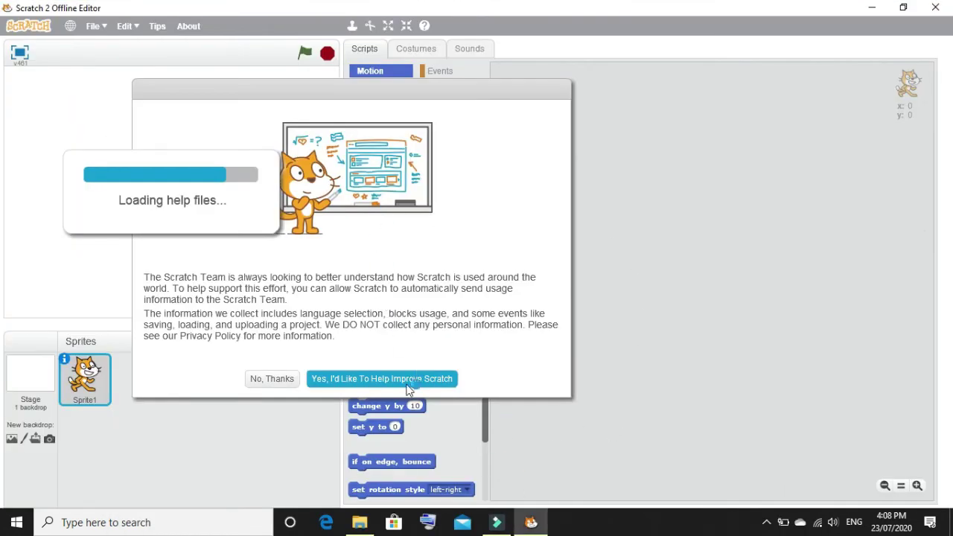
pyautogui.click(390, 380)
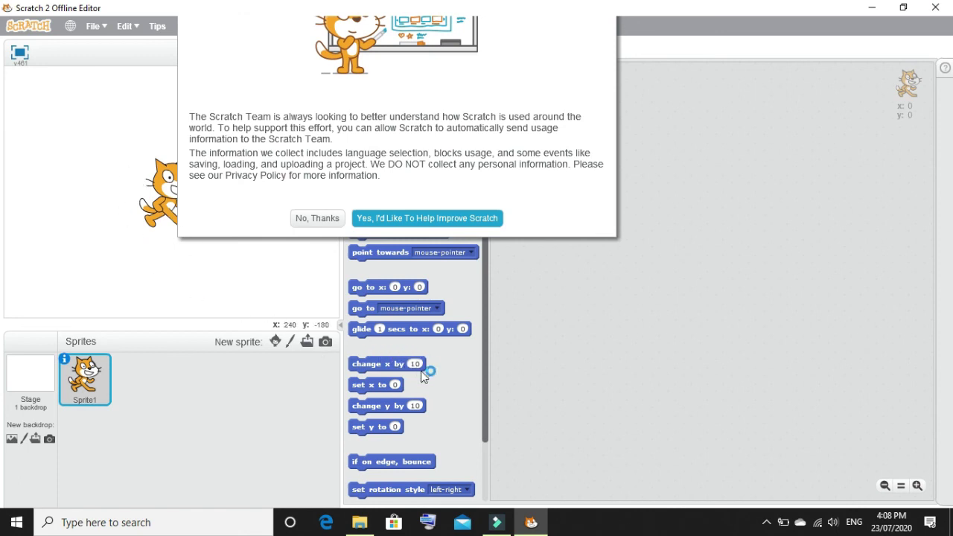
pyautogui.click(453, 219)
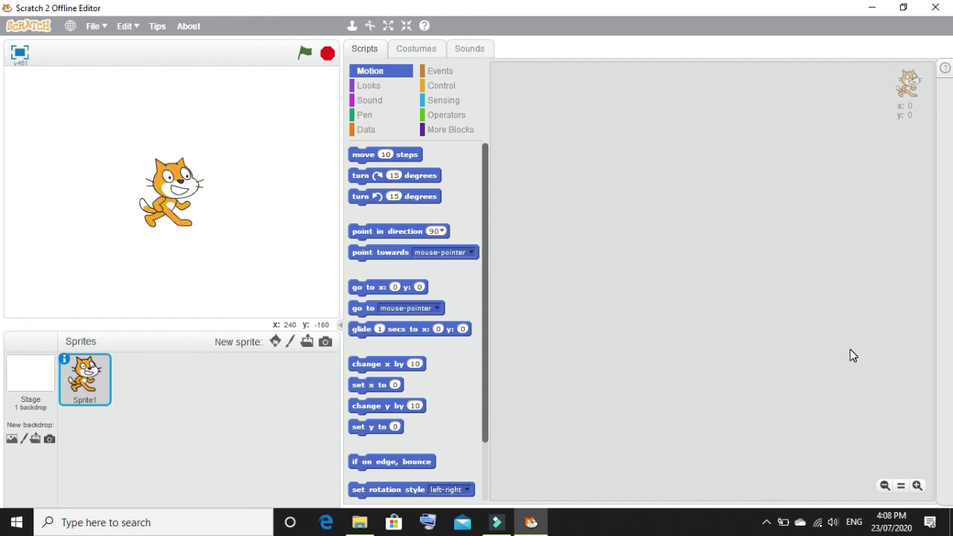
pyautogui.click(766, 522)
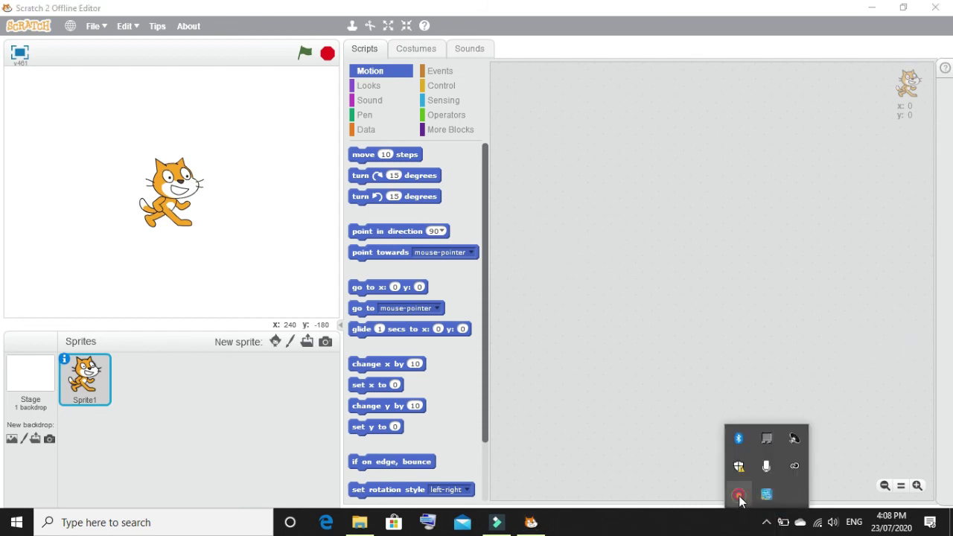
pyautogui.rightClick(741, 501)
pyautogui.click(757, 504)
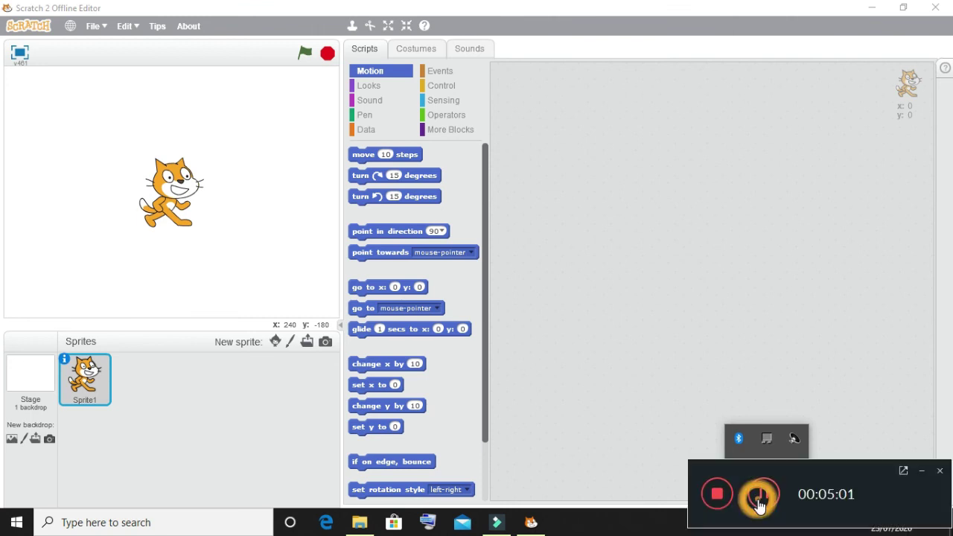
pyautogui.click(715, 496)
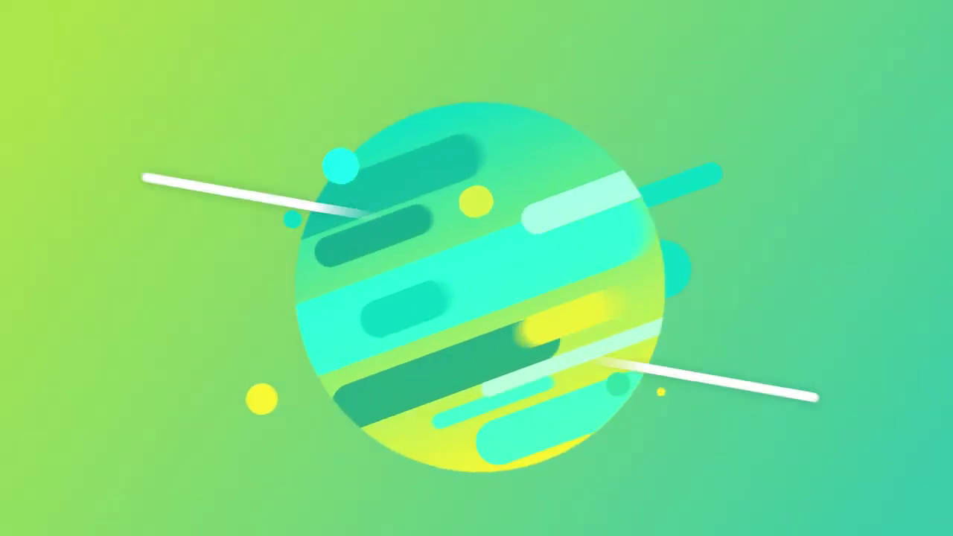